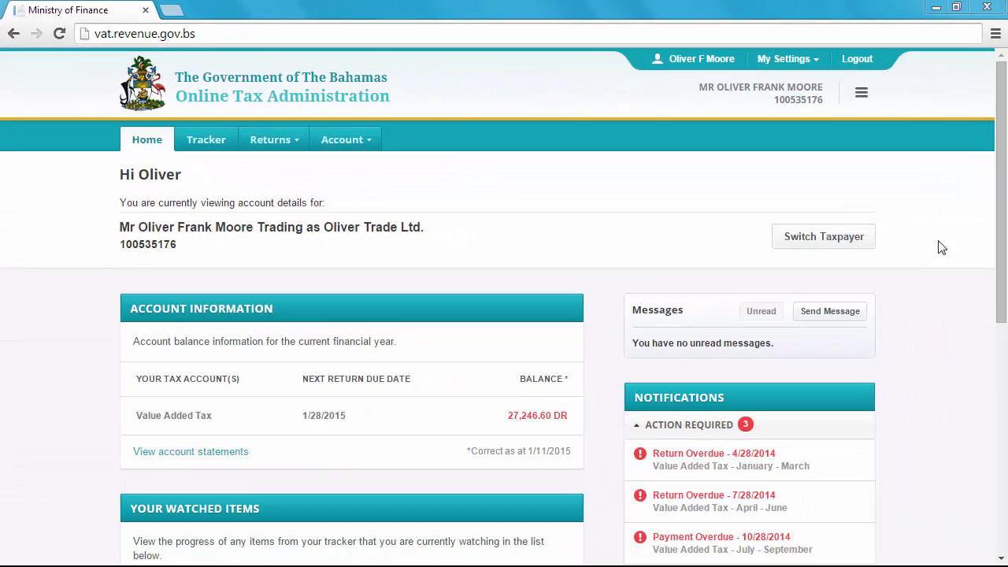
Step: Show the list of registered taxpayers and open the account of the taxpayer with primary access
{"action": "key", "text": "F11"}
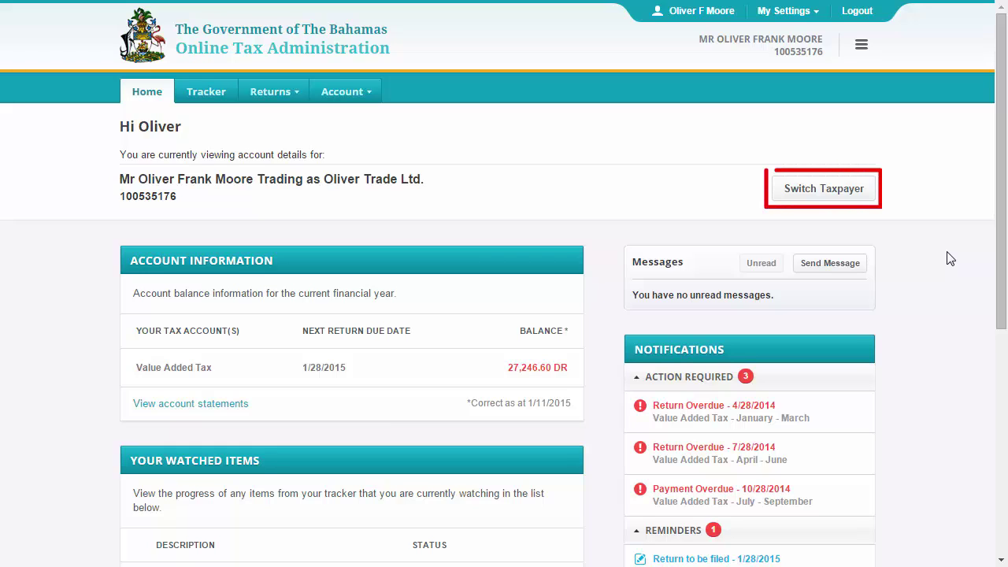
{"action": "left_click", "coordinate": [864, 188]}
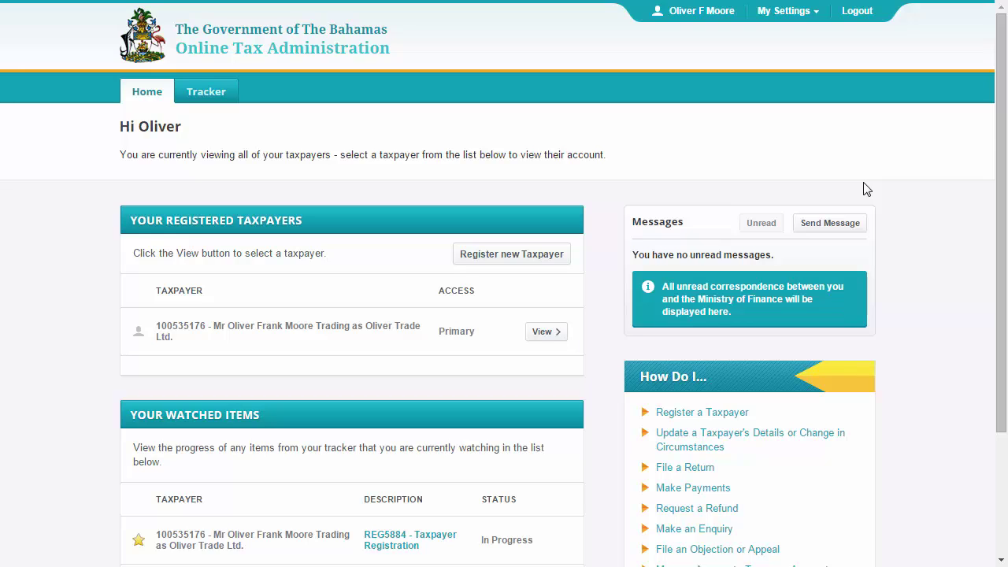
{"action": "left_click", "coordinate": [561, 335]}
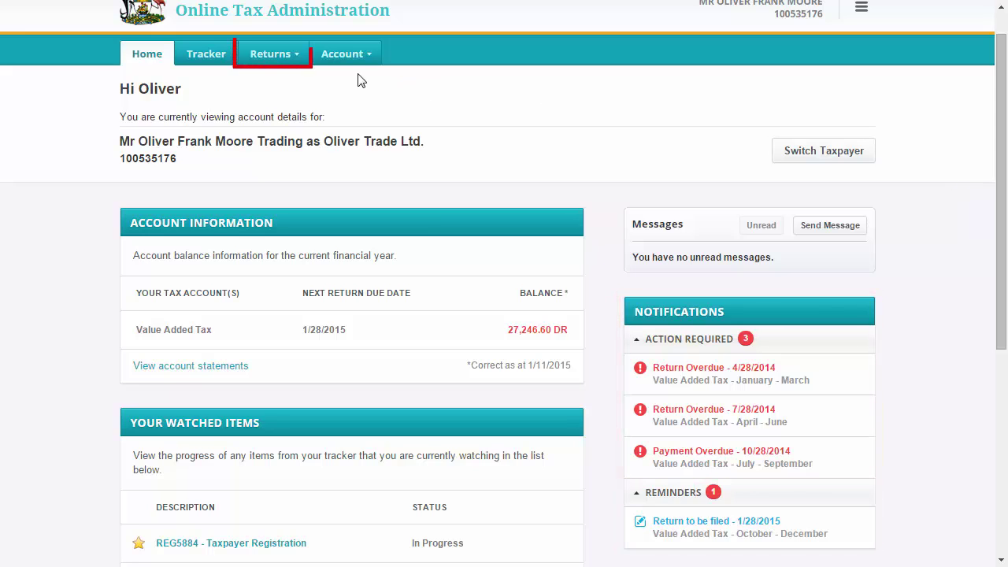
Step: Open the list of 2015 returns and start adding a new return
{"action": "left_click", "coordinate": [300, 55]}
{"action": "left_click", "coordinate": [288, 85]}
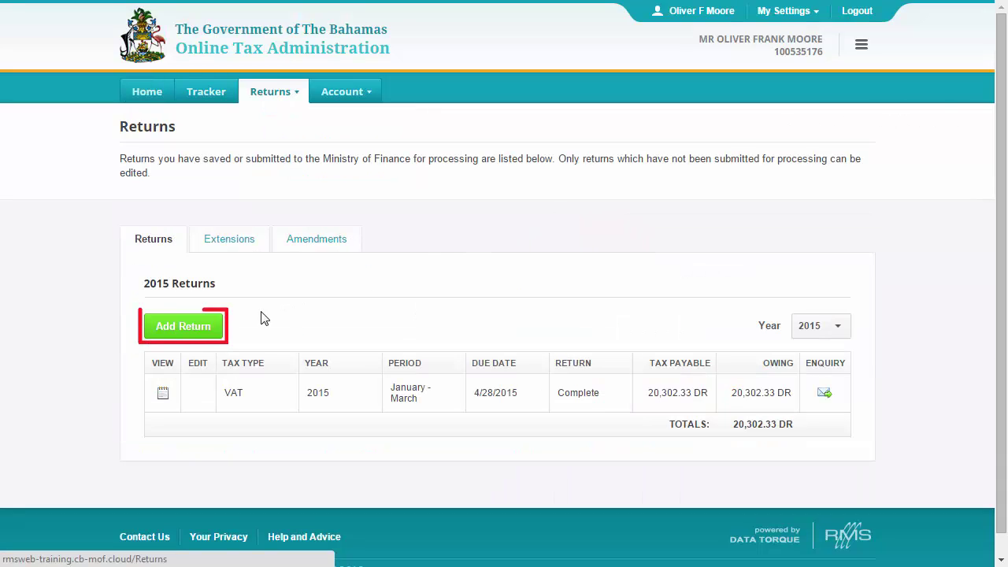
{"action": "left_click", "coordinate": [203, 331]}
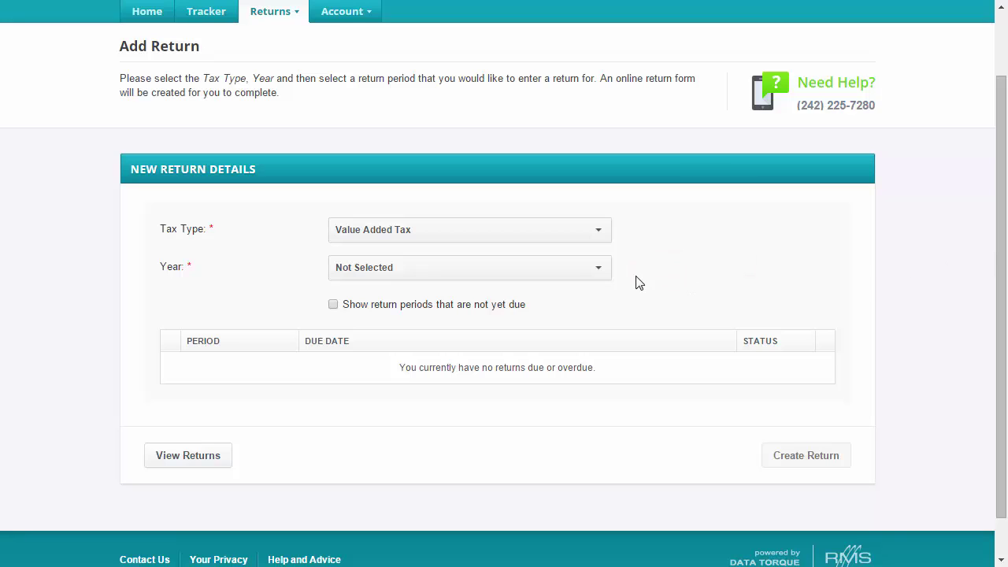
Step: Create a Value Added Tax return for the 2015 April - June period, showing return periods that are not yet due
{"action": "left_click", "coordinate": [598, 274]}
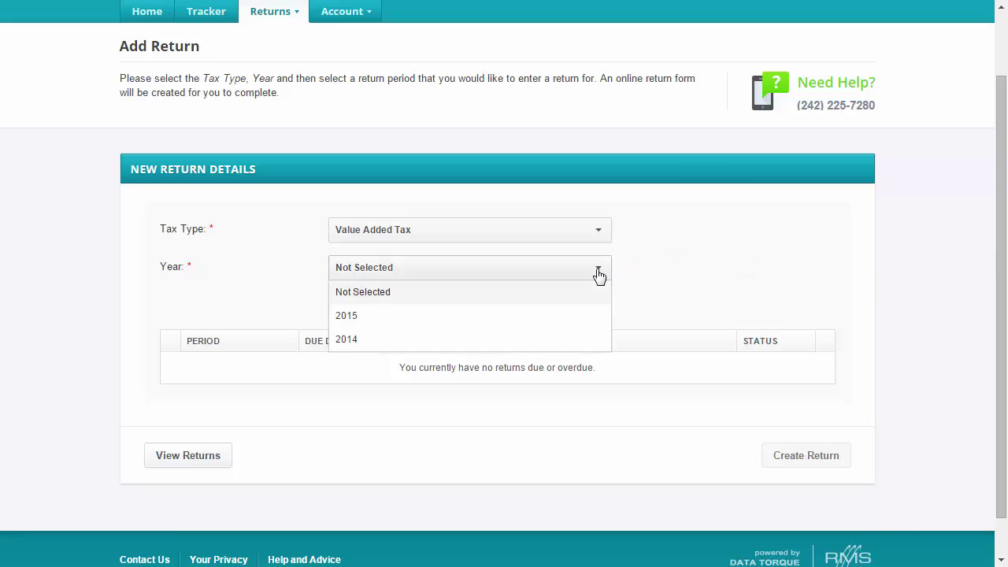
{"action": "left_click", "coordinate": [509, 316]}
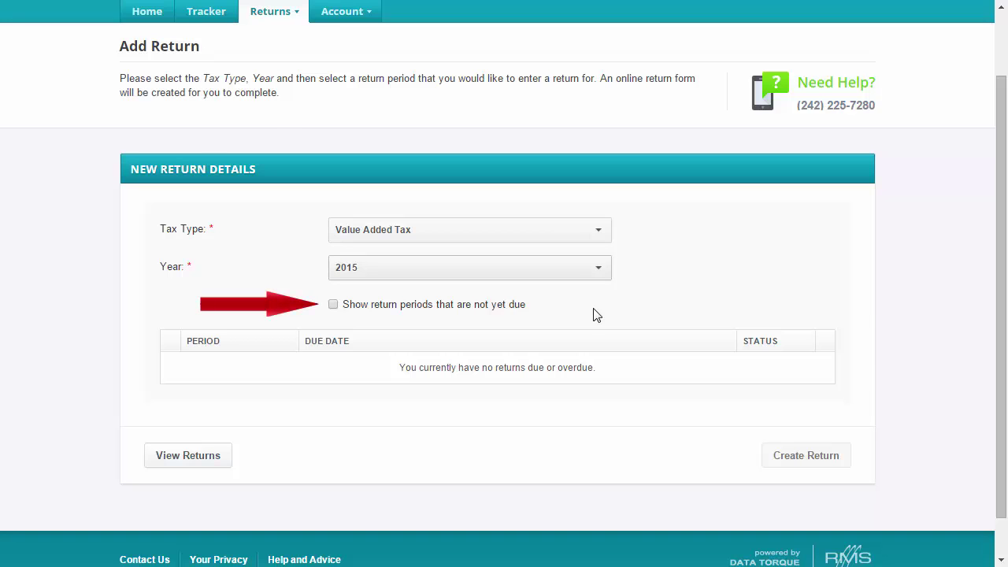
{"action": "left_click", "coordinate": [333, 305]}
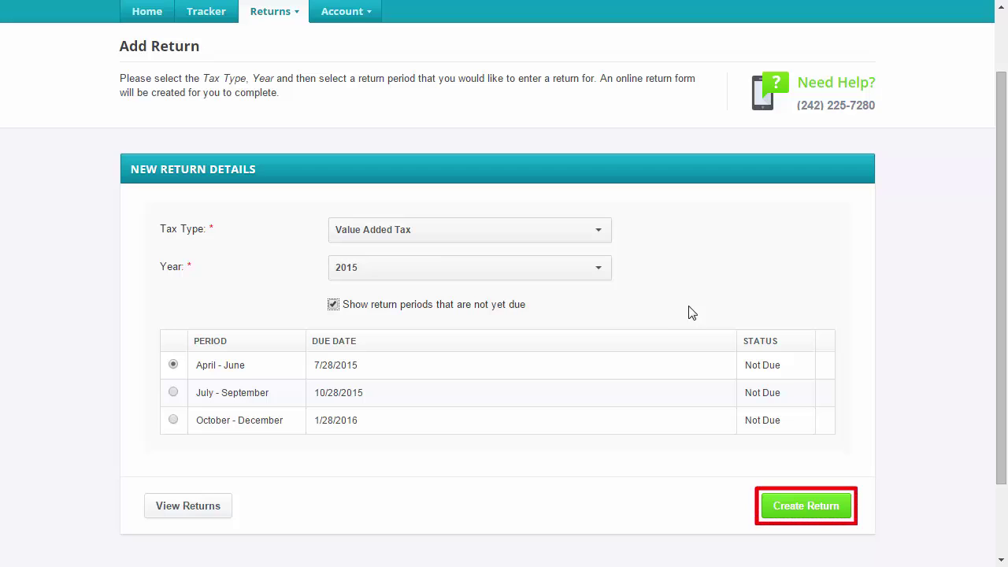
{"action": "left_click", "coordinate": [846, 504]}
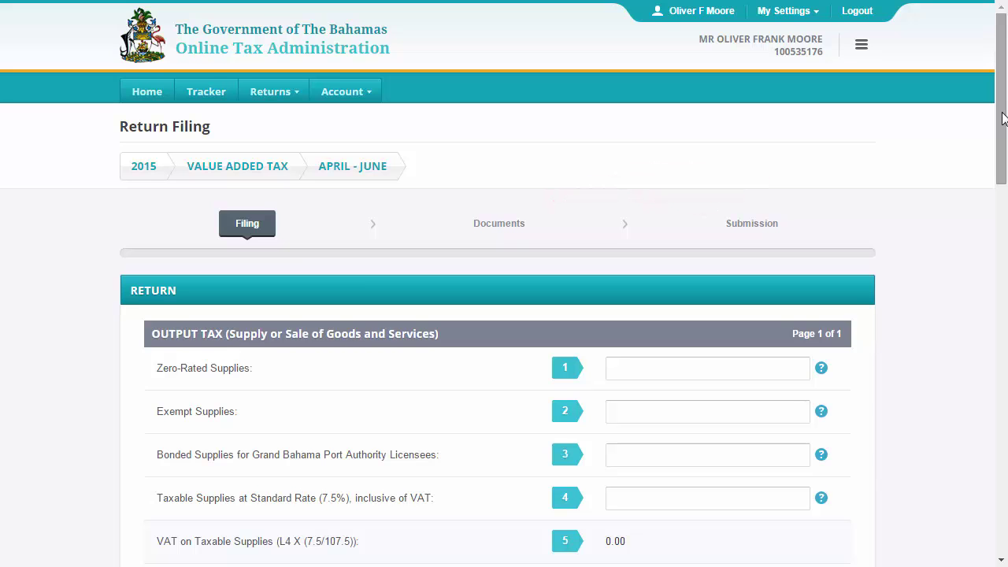
Step: Look through the return form and enter 750,000.00 as the taxable supplies at standard rate, inclusive of VAT (line 4)
{"action": "left_click_drag", "start_coordinate": [1003, 119], "coordinate": [1005, 477]}
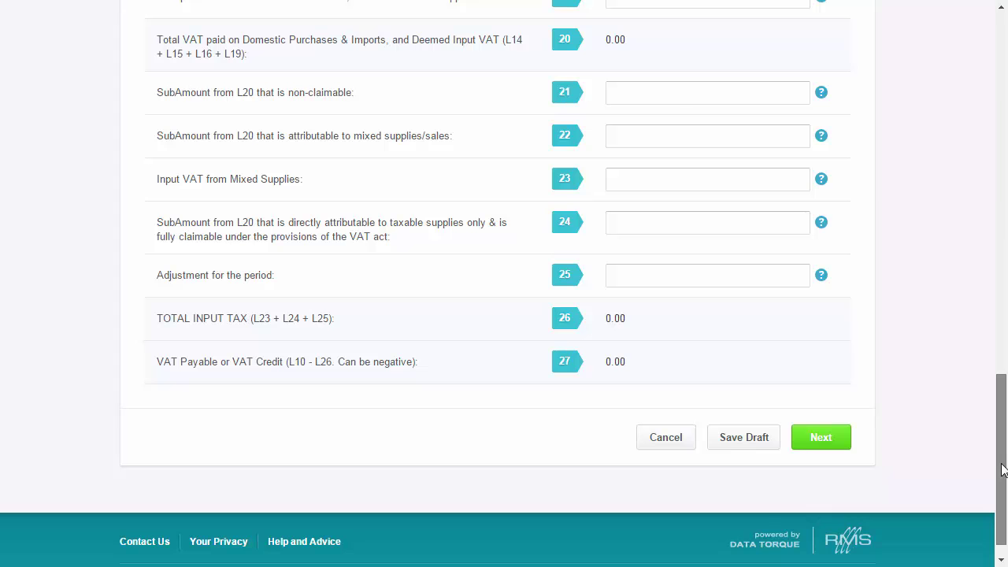
{"action": "left_click_drag", "start_coordinate": [1003, 470], "coordinate": [970, 179]}
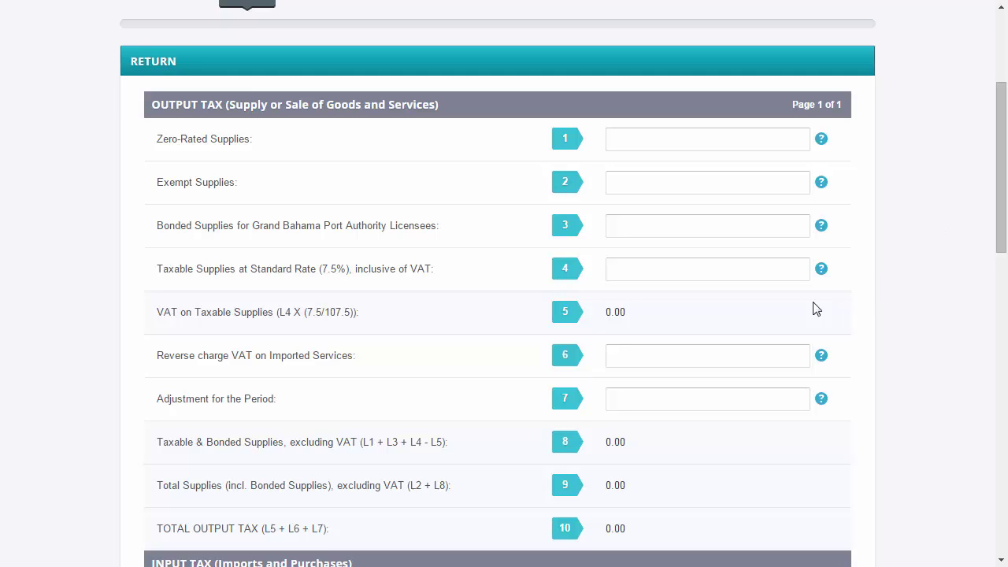
{"action": "left_click", "coordinate": [786, 274]}
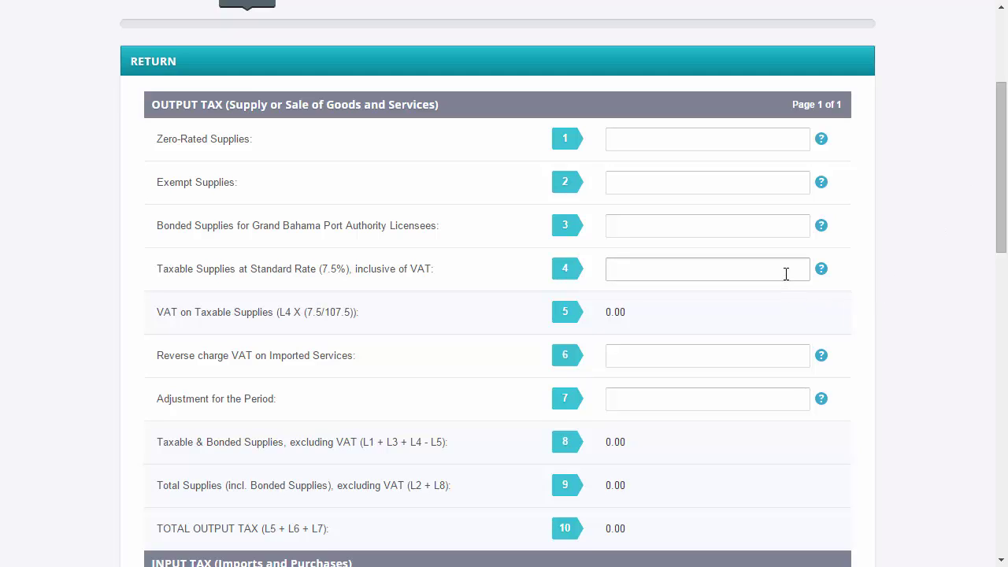
{"action": "left_click", "coordinate": [905, 318]}
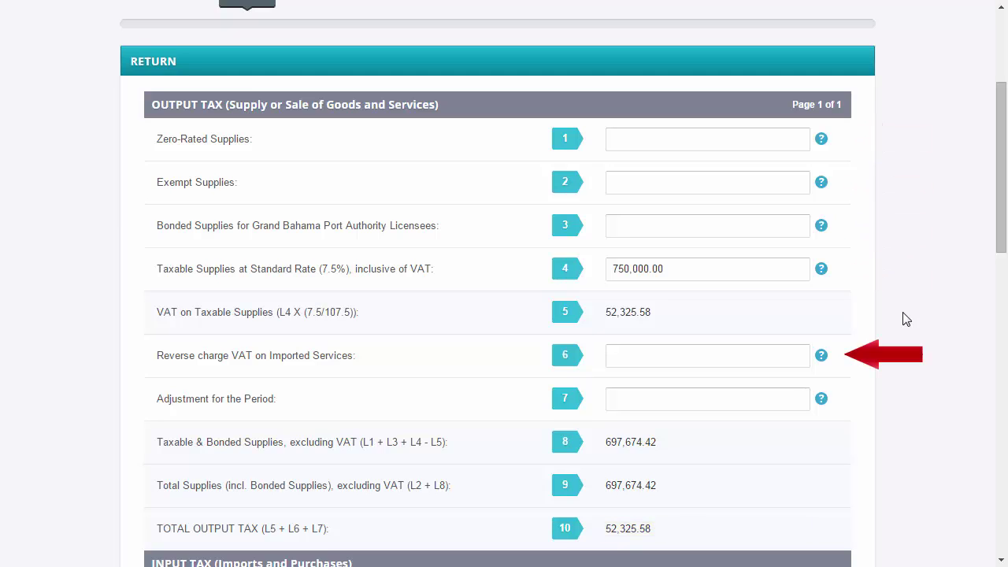
{"action": "mouse_move", "coordinate": [822, 271]}
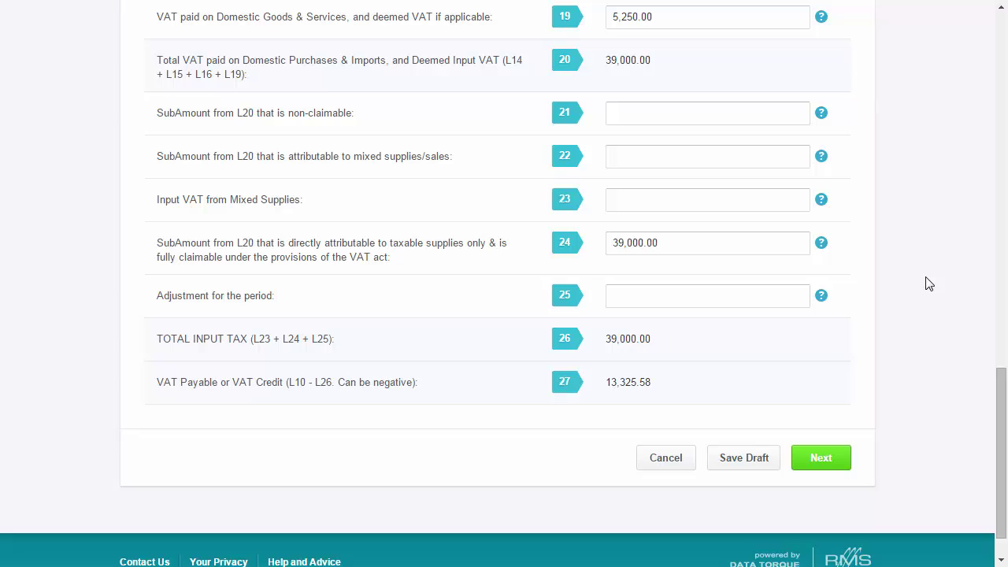
Step: Save the return as a draft and go back to the home page
{"action": "left_click", "coordinate": [760, 466]}
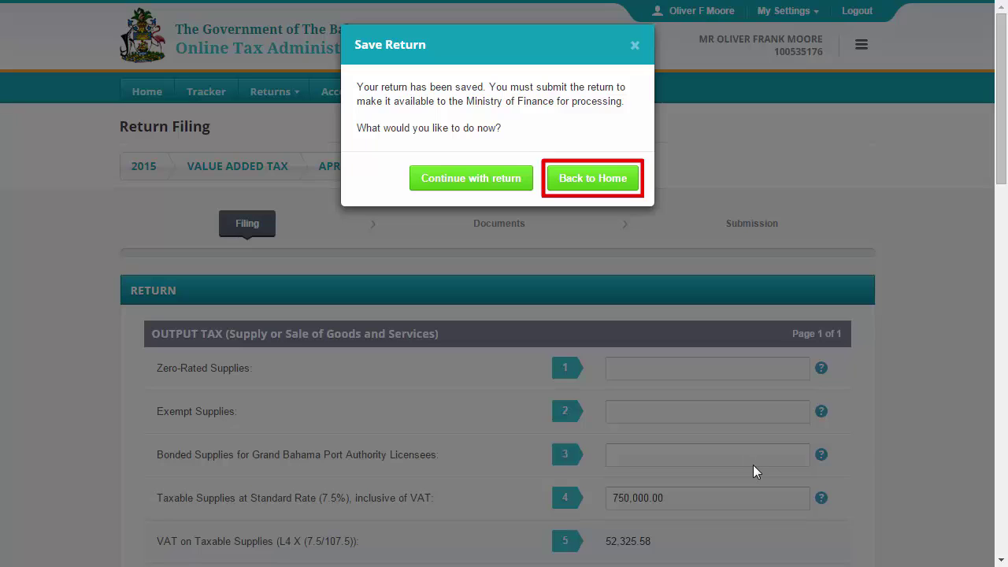
{"action": "left_click", "coordinate": [593, 180]}
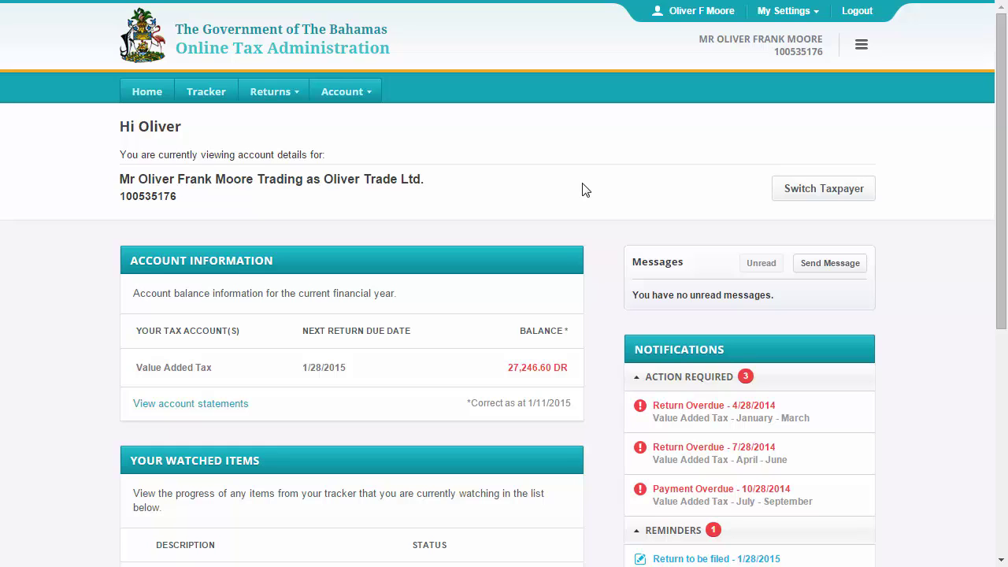
Step: Reopen the saved April - June 2015 VAT return for editing and continue with it
{"action": "left_click", "coordinate": [262, 101]}
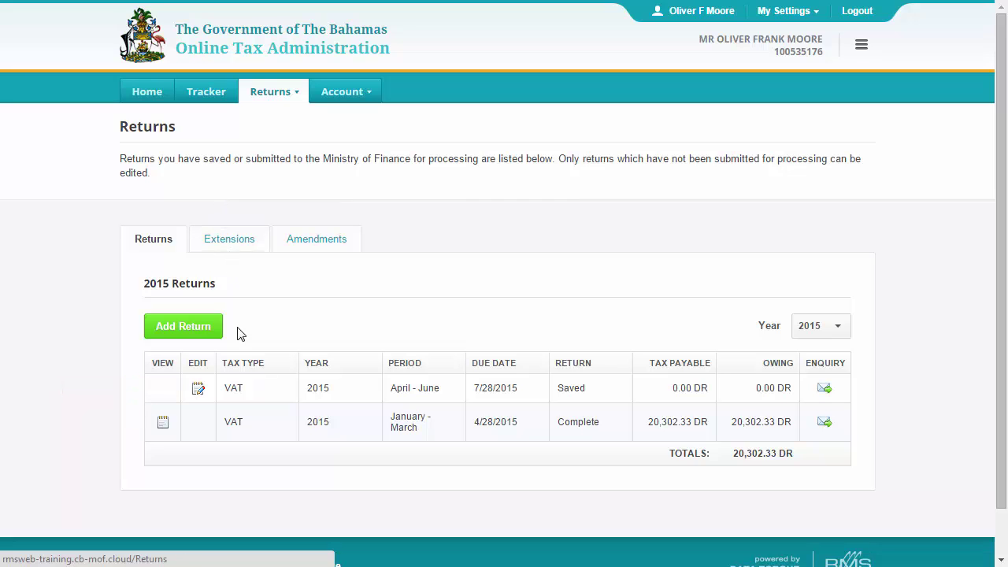
{"action": "left_click", "coordinate": [199, 391]}
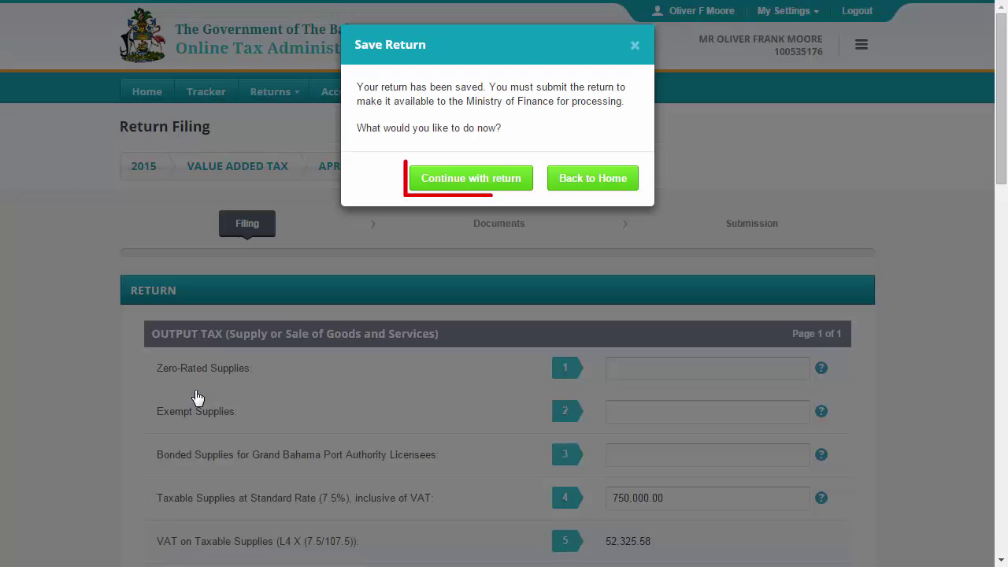
{"action": "left_click", "coordinate": [451, 188]}
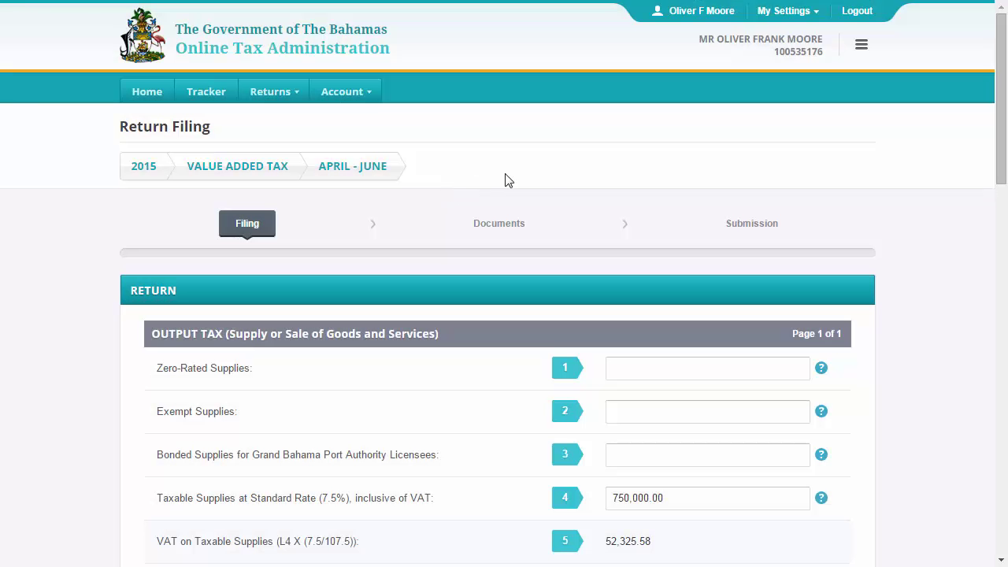
Step: Enter 450,000 as the value of imports of operating inputs (line 13) and proceed to the supporting documents stage
{"action": "left_click_drag", "start_coordinate": [1002, 144], "coordinate": [1002, 365]}
{"action": "left_click", "coordinate": [772, 194]}
{"action": "type", "text": "450,000"}
{"action": "left_click", "coordinate": [907, 218]}
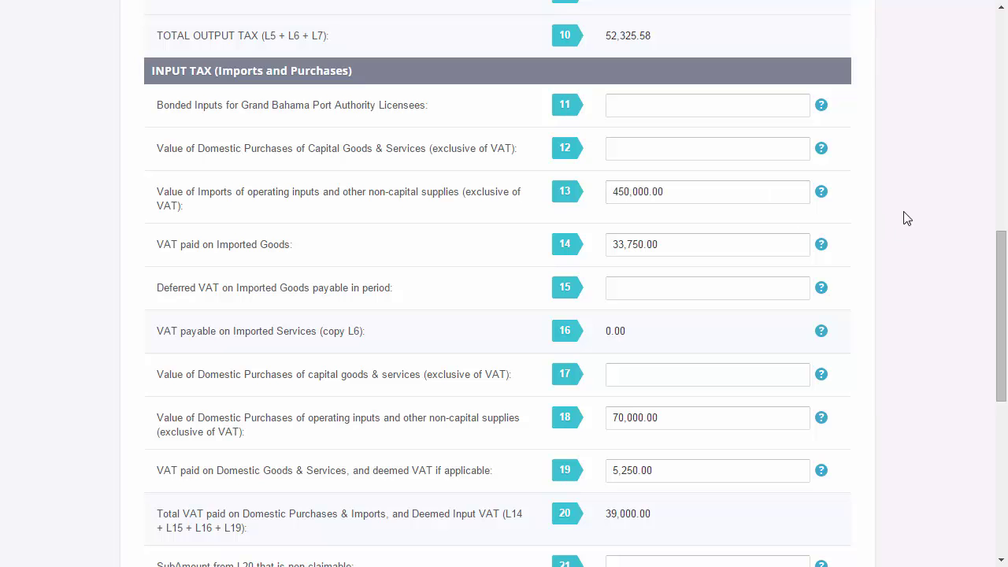
{"action": "scroll", "coordinate": [914, 236], "scroll_direction": "down", "scroll_amount": 6}
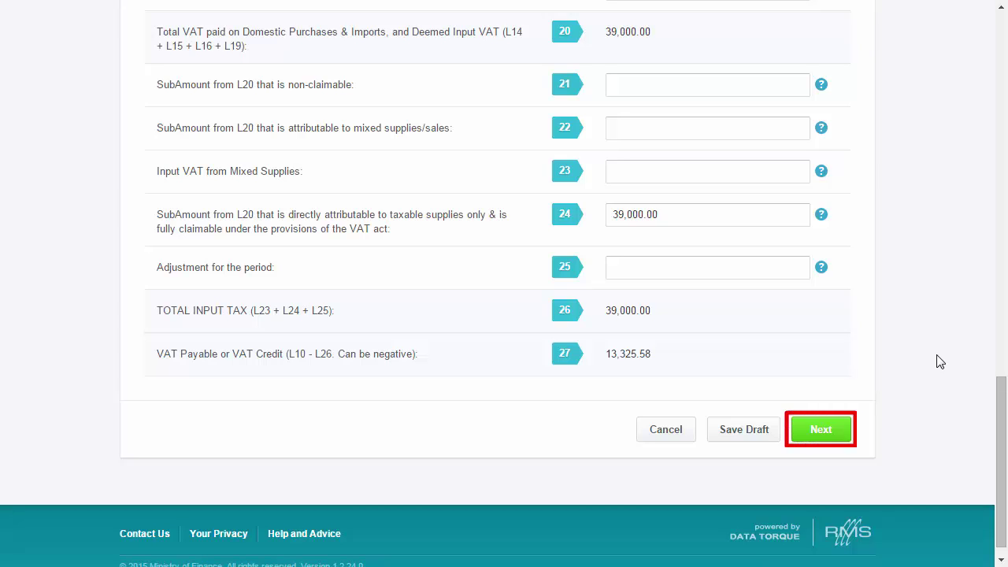
{"action": "left_click", "coordinate": [840, 433]}
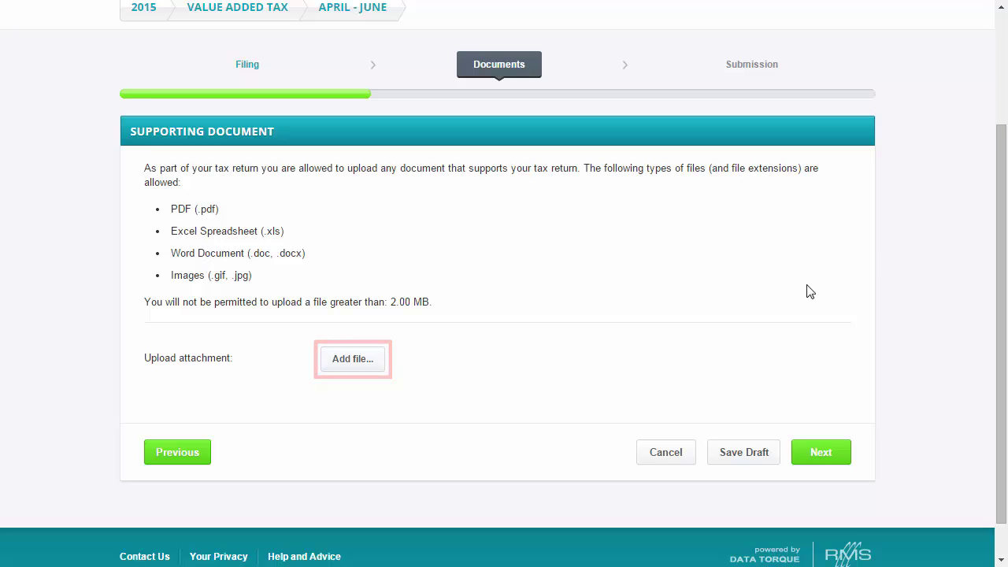
Step: Attach the Invoice and Receipt files from the Documents library as supporting documents for the return
{"action": "left_click", "coordinate": [364, 361]}
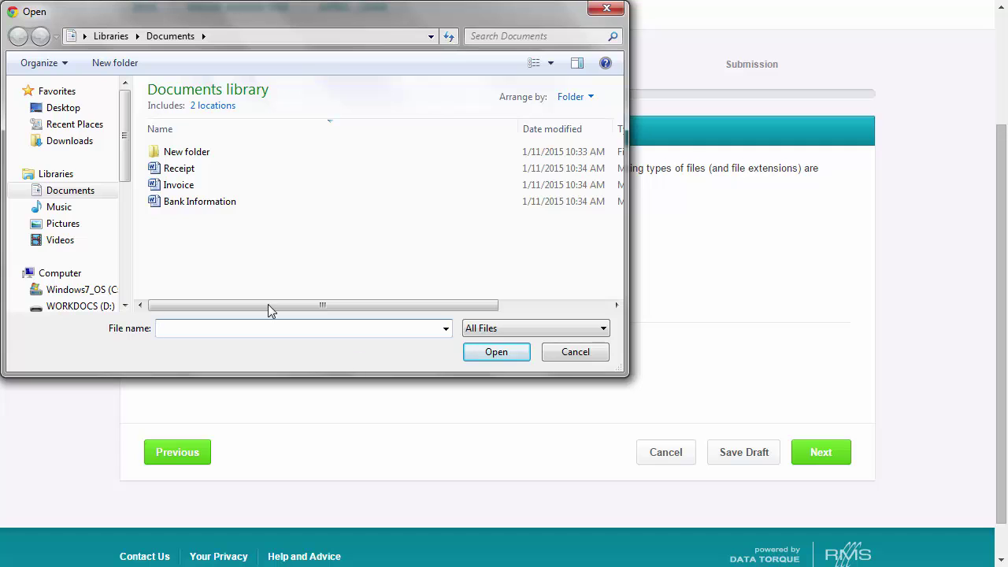
{"action": "left_click", "coordinate": [183, 187]}
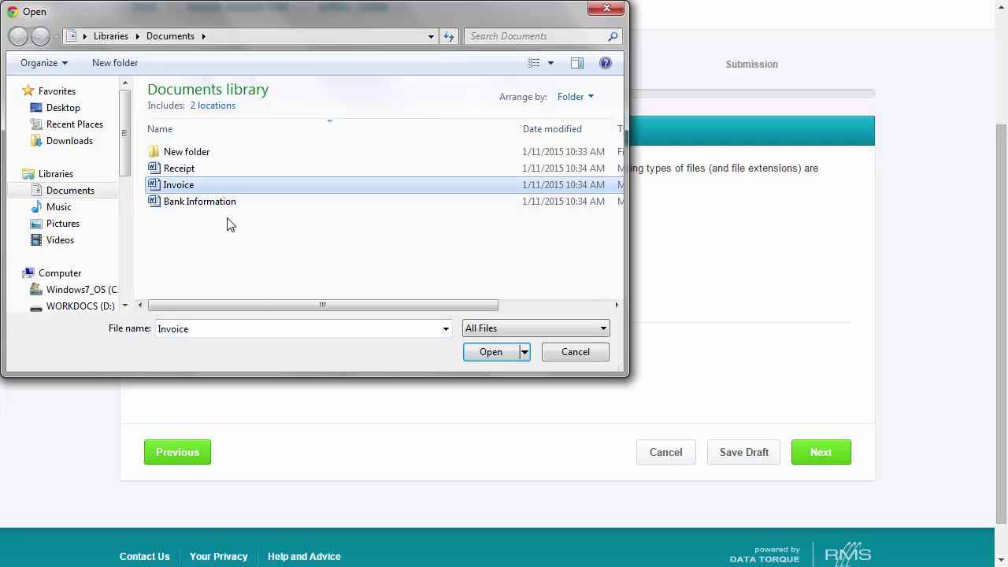
{"action": "left_click", "coordinate": [485, 354]}
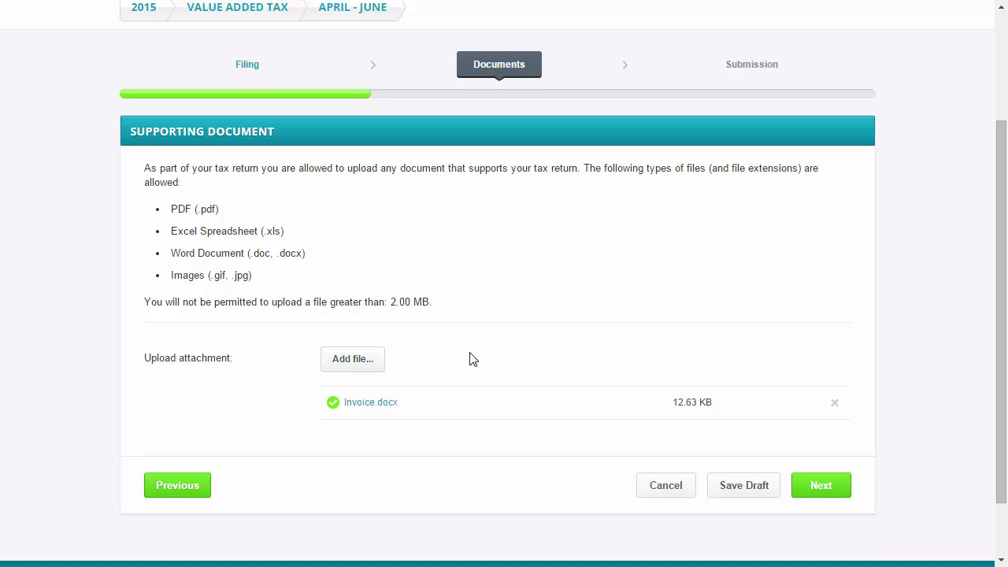
{"action": "left_click", "coordinate": [376, 362]}
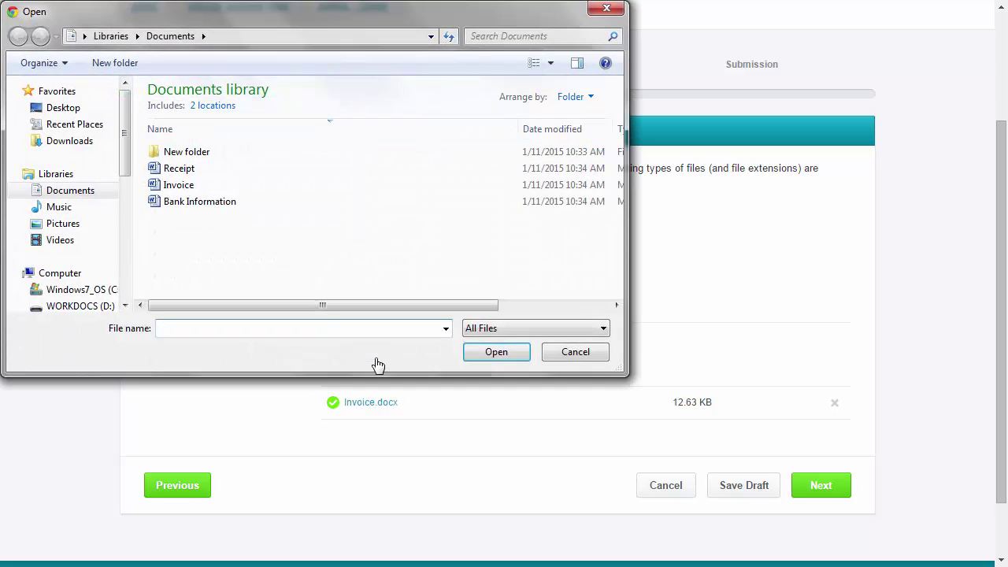
{"action": "left_click", "coordinate": [197, 168]}
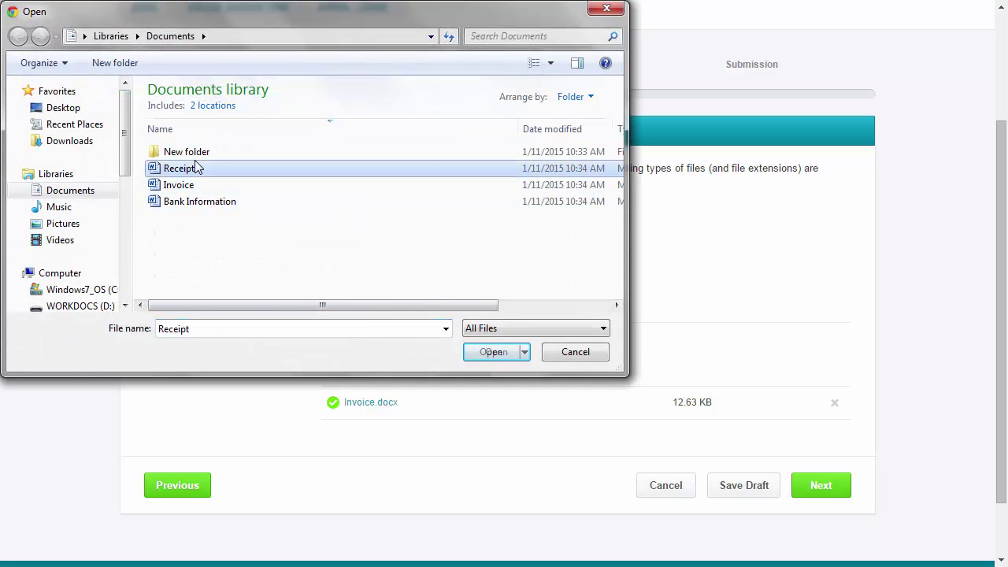
{"action": "left_click", "coordinate": [487, 353]}
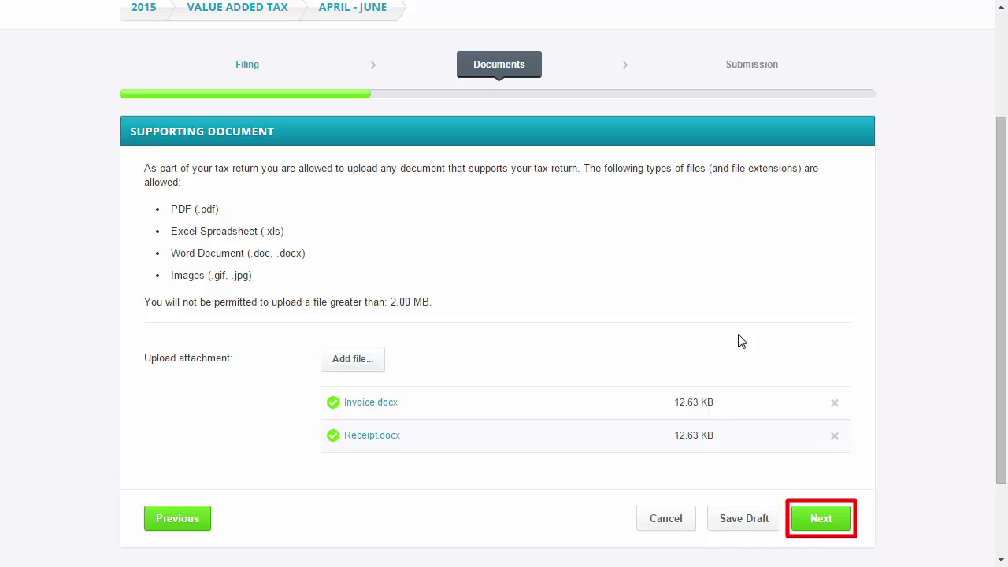
Step: Proceed to the submission summary and agree to the declaration that the information supplied is true and correct
{"action": "left_click", "coordinate": [833, 518]}
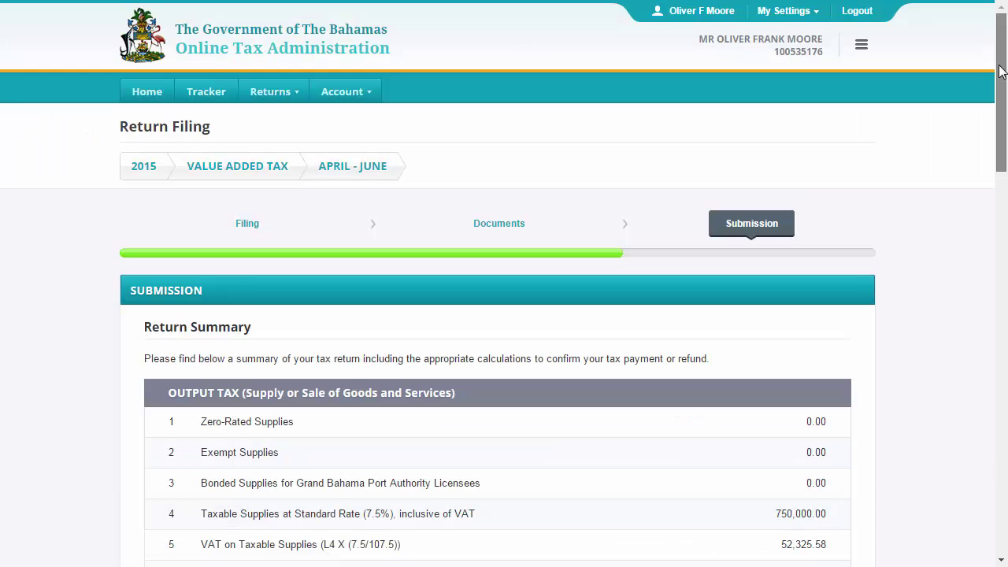
{"action": "left_click_drag", "start_coordinate": [1000, 71], "coordinate": [1007, 435]}
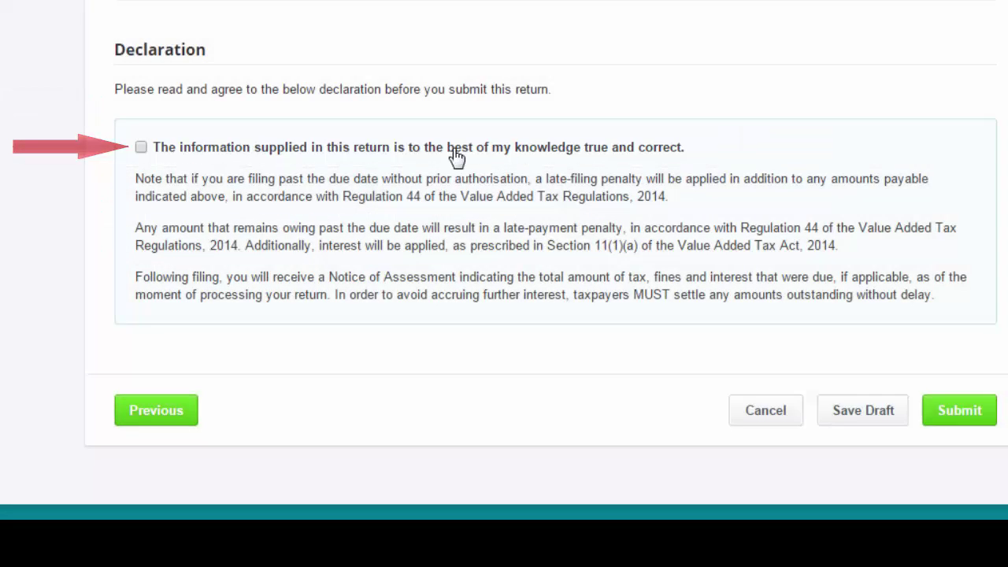
{"action": "left_click", "coordinate": [156, 216]}
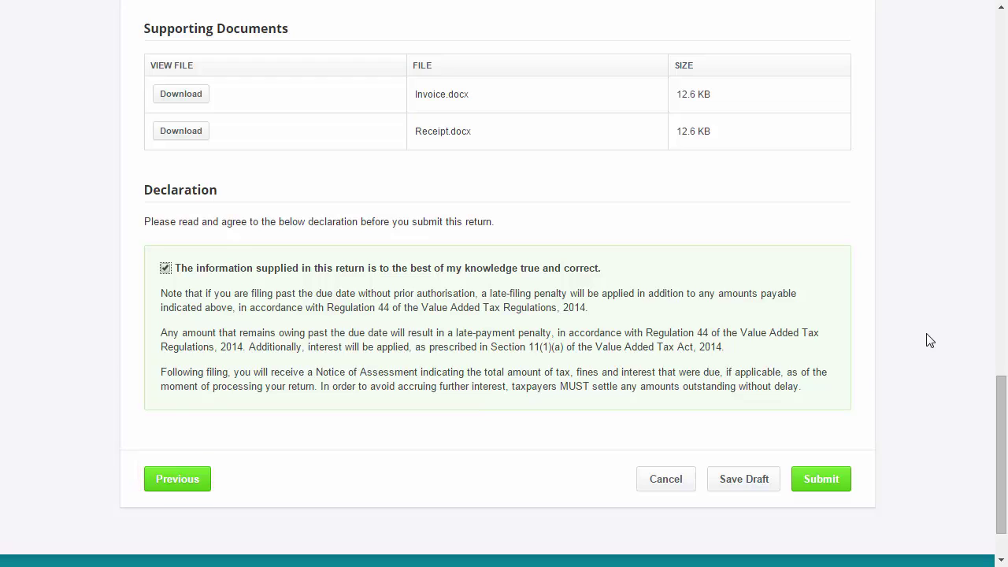
Step: Go back from the submission stage through the supporting documents to the filing stage of the return
{"action": "left_click", "coordinate": [184, 490]}
{"action": "scroll", "coordinate": [185, 457], "scroll_direction": "down", "scroll_amount": 4}
{"action": "left_click", "coordinate": [189, 421]}
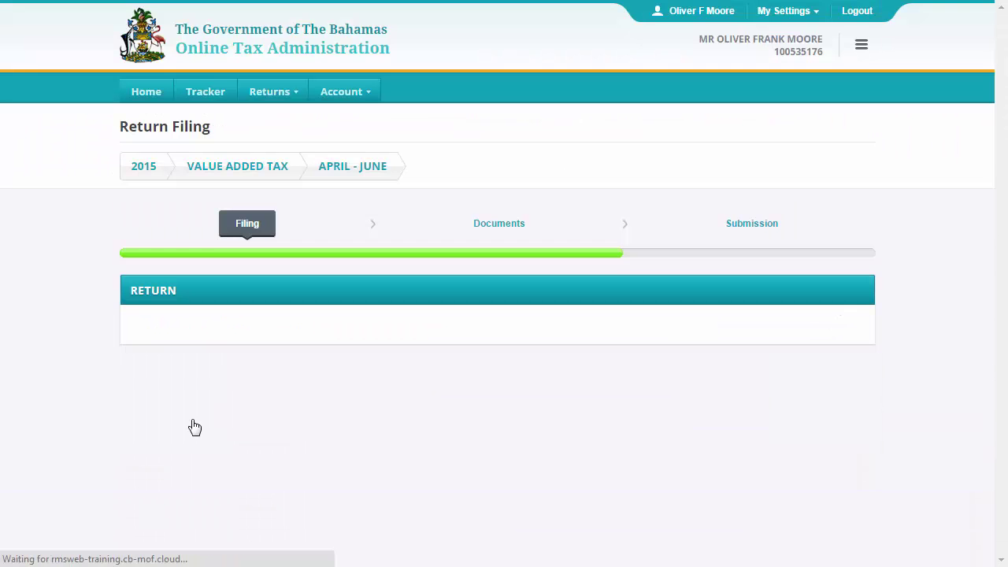
Step: Set the subamount directly attributable to taxable supplies (line 24) to 37,000 and proceed to the supporting documents
{"action": "scroll", "coordinate": [1007, 127], "scroll_direction": "down", "scroll_amount": 15}
{"action": "key", "text": "Delete"}
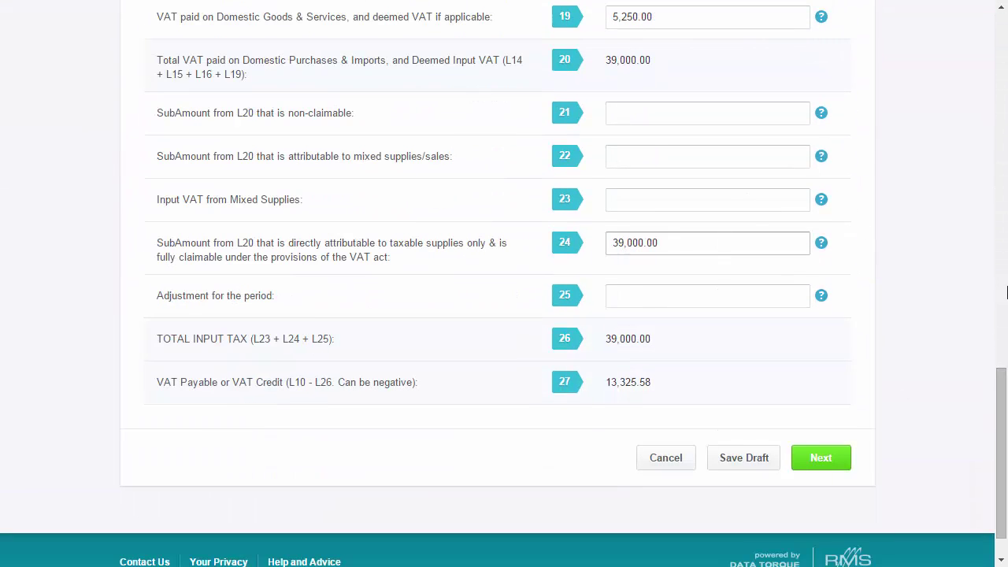
{"action": "type", "text": "7"}
{"action": "left_click", "coordinate": [939, 325]}
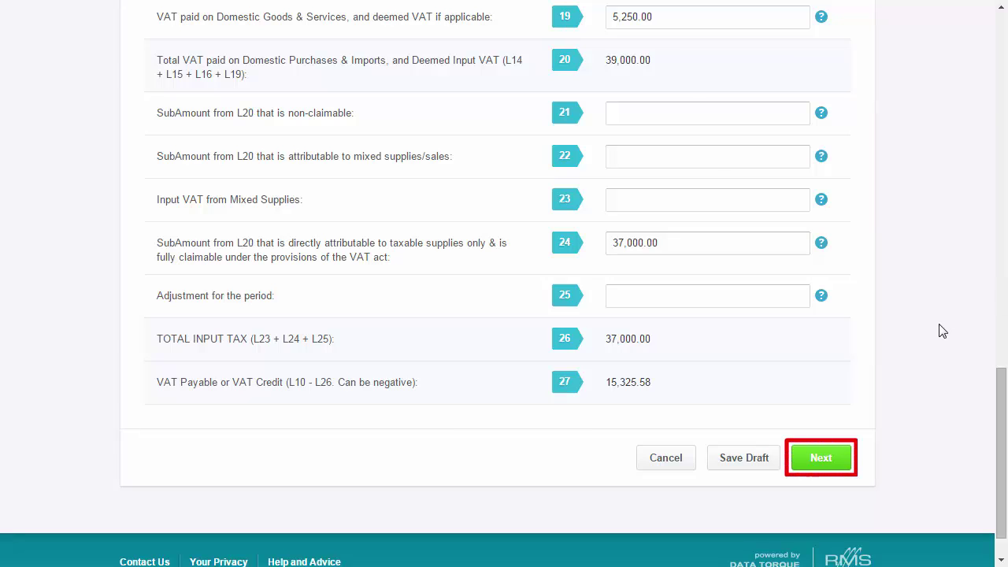
{"action": "left_click", "coordinate": [841, 460]}
{"action": "scroll", "coordinate": [968, 209], "scroll_direction": "down", "scroll_amount": 3}
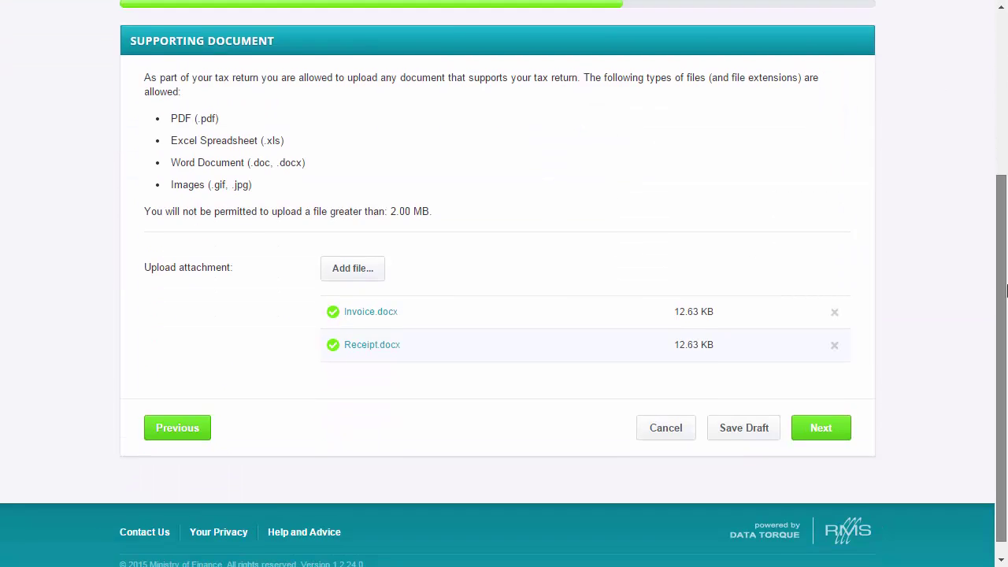
Step: Continue to the submission summary and agree to the declaration that the supplied information is true and correct
{"action": "left_click", "coordinate": [821, 428]}
{"action": "left_click_drag", "start_coordinate": [1005, 75], "coordinate": [1005, 458]}
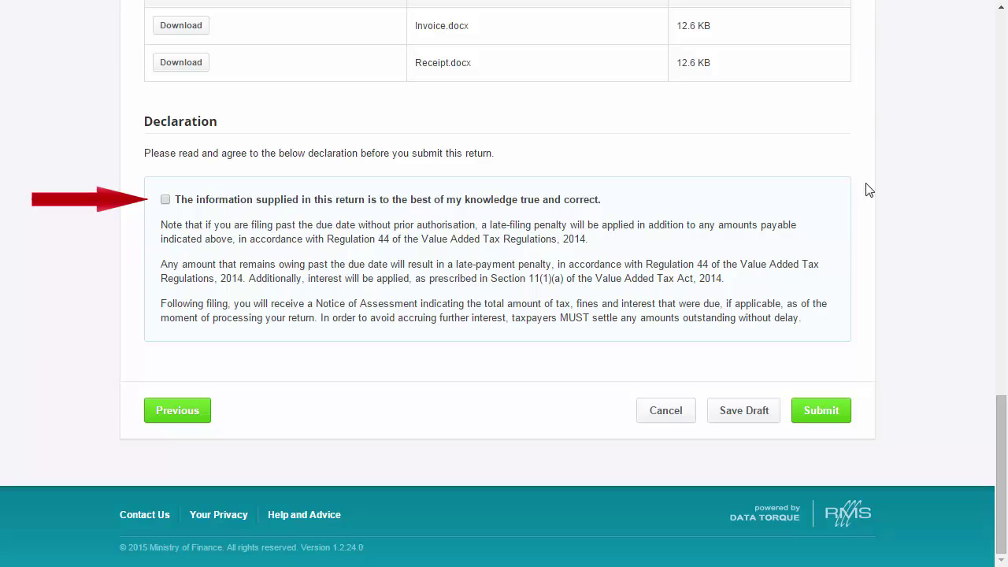
{"action": "left_click", "coordinate": [165, 200]}
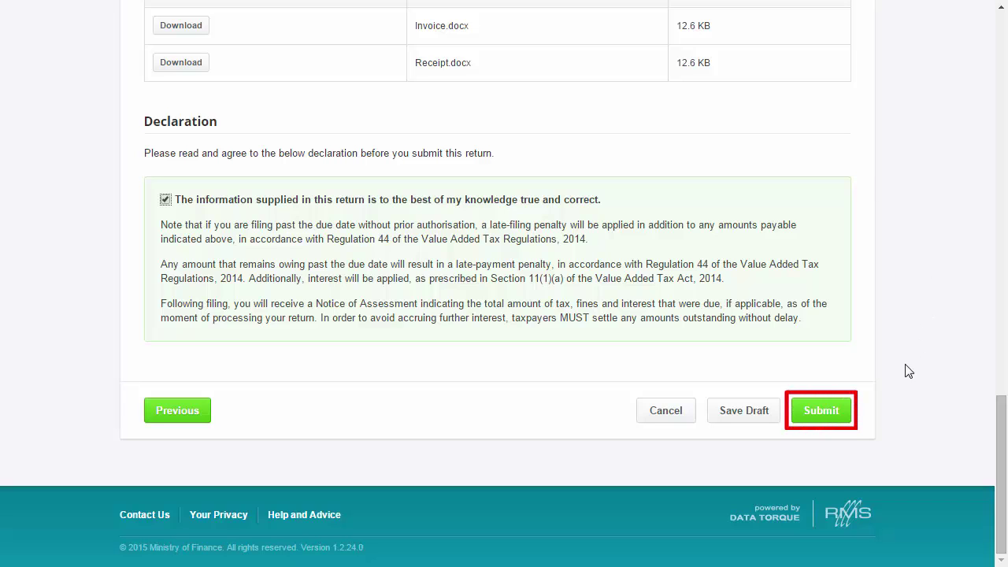
Step: Submit the April - June 2015 VAT return to the Ministry of Finance and go back to the home page
{"action": "left_click", "coordinate": [840, 418]}
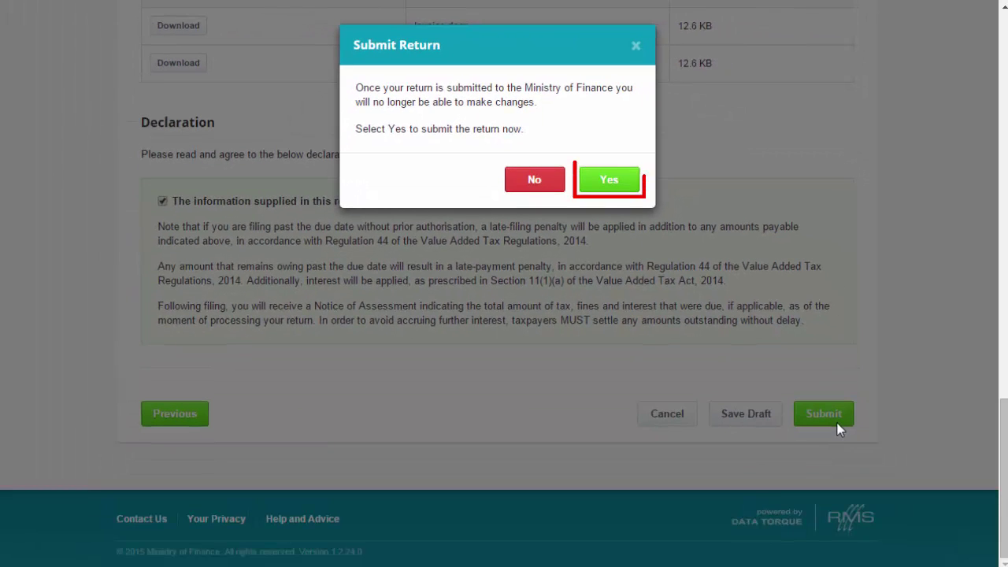
{"action": "left_click", "coordinate": [622, 187]}
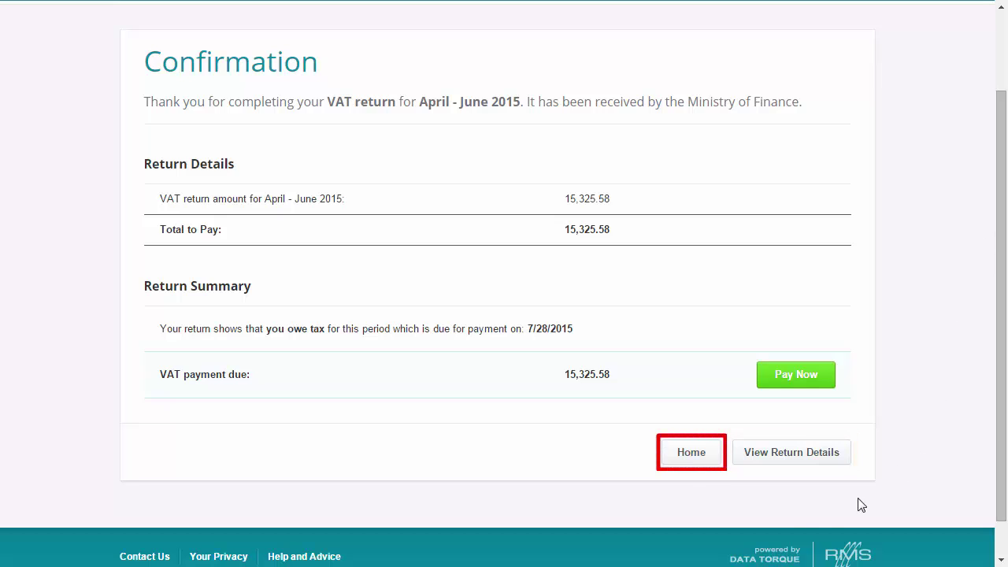
{"action": "left_click", "coordinate": [699, 464]}
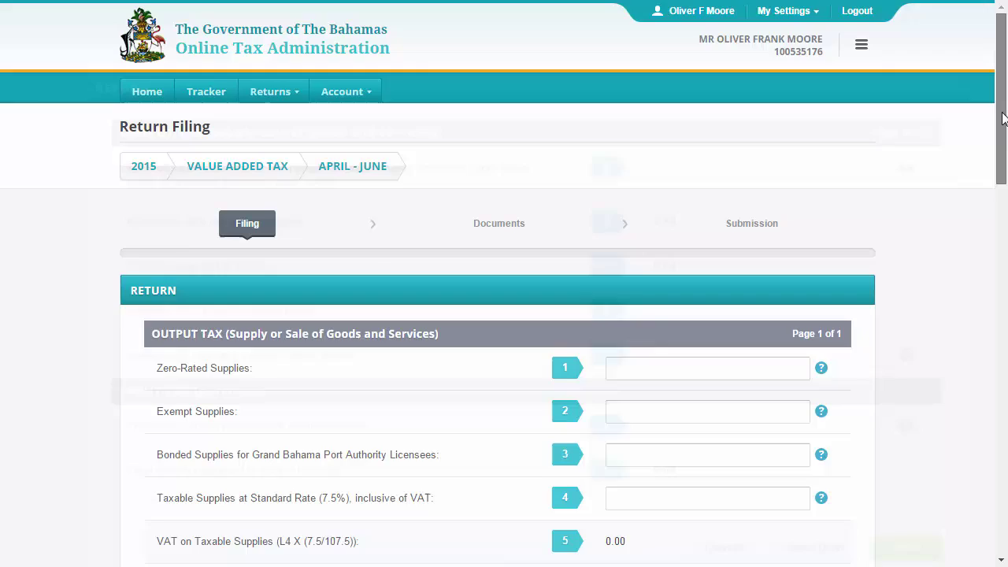
{"action": "left_click_drag", "start_coordinate": [1005, 118], "coordinate": [1005, 479]}
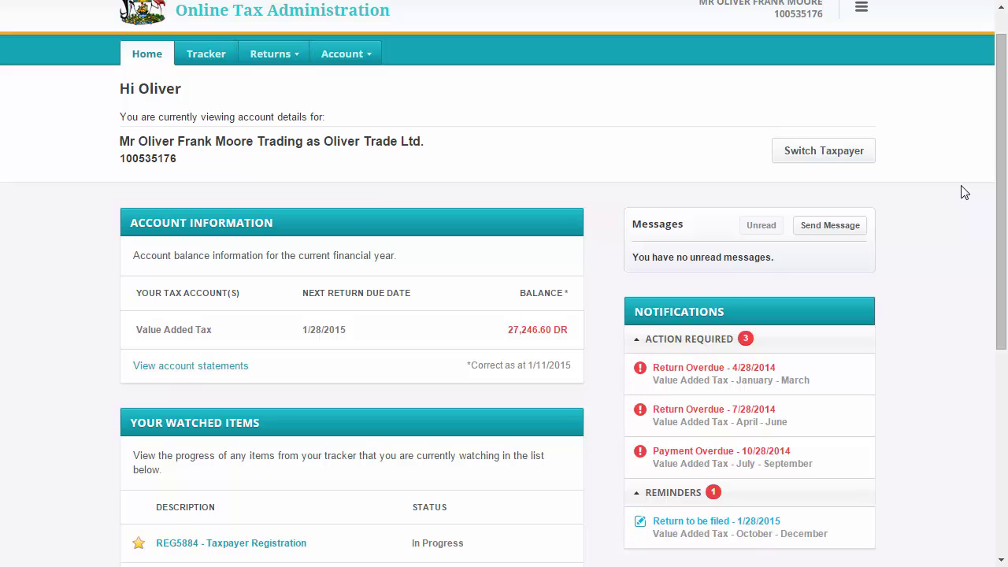
Step: Start adding a new Value Added Tax return from the returns list and set its year to 2014
{"action": "left_click", "coordinate": [266, 54]}
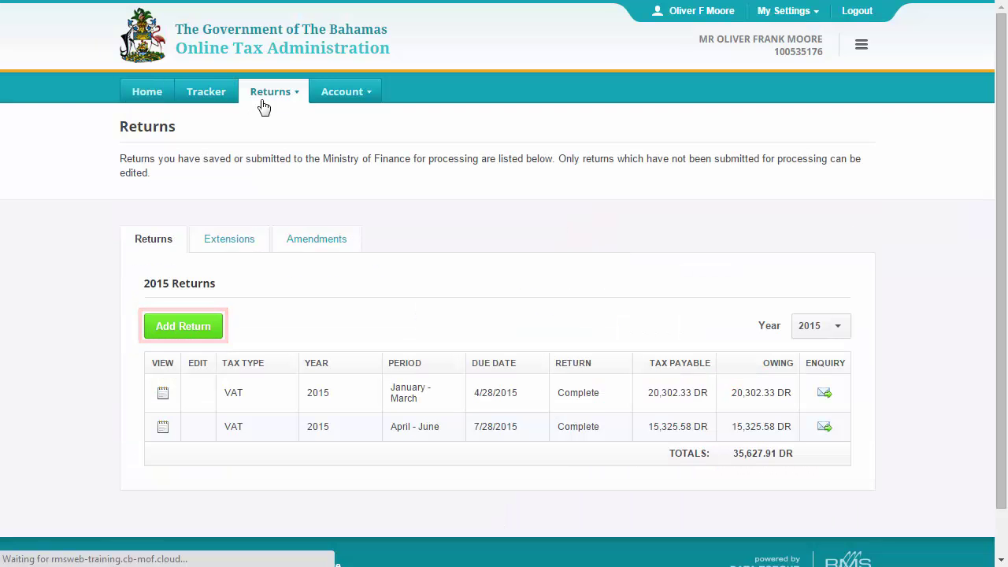
{"action": "left_click", "coordinate": [184, 326]}
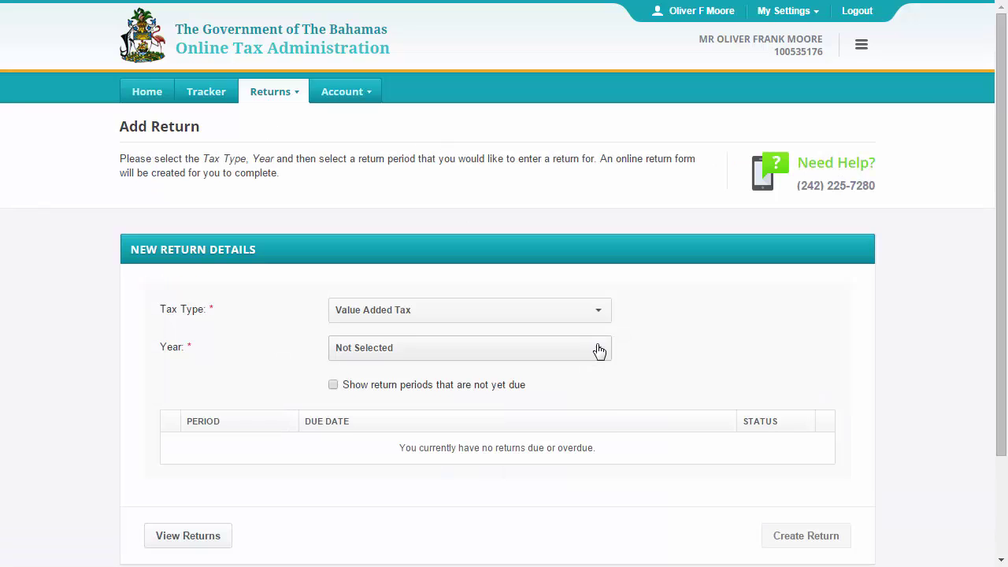
{"action": "left_click", "coordinate": [599, 350]}
{"action": "left_click", "coordinate": [589, 423]}
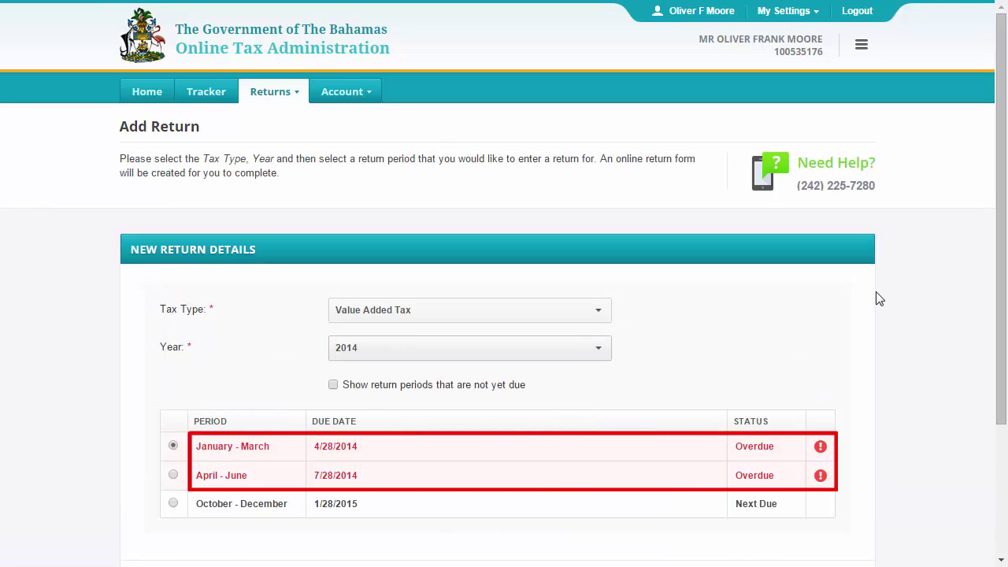